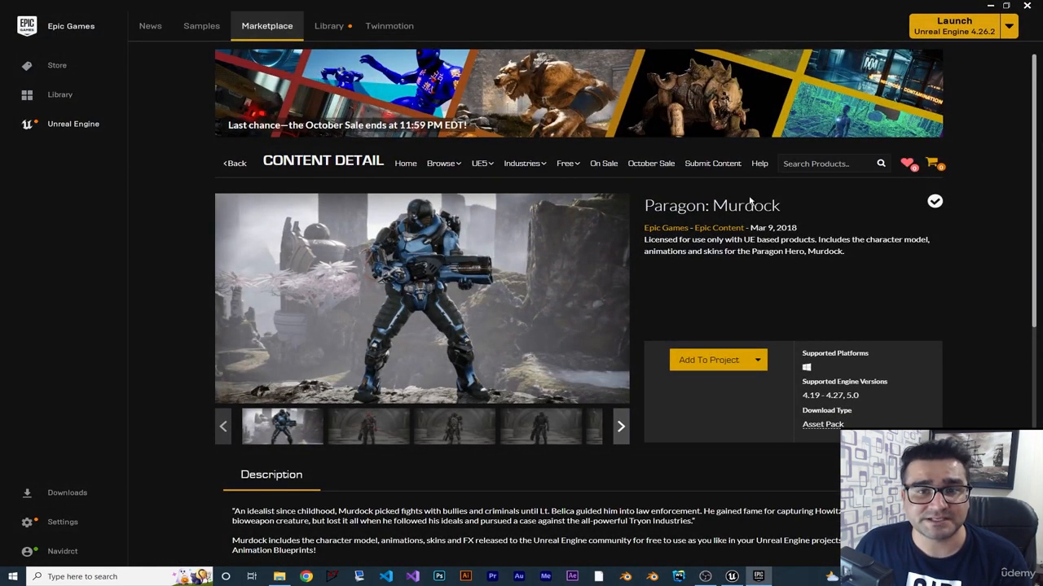
# - Add the free Paragon: Murdock asset pack from the marketplace to the project
pyautogui.moveTo(787, 208); pyautogui.dragTo(643, 205)
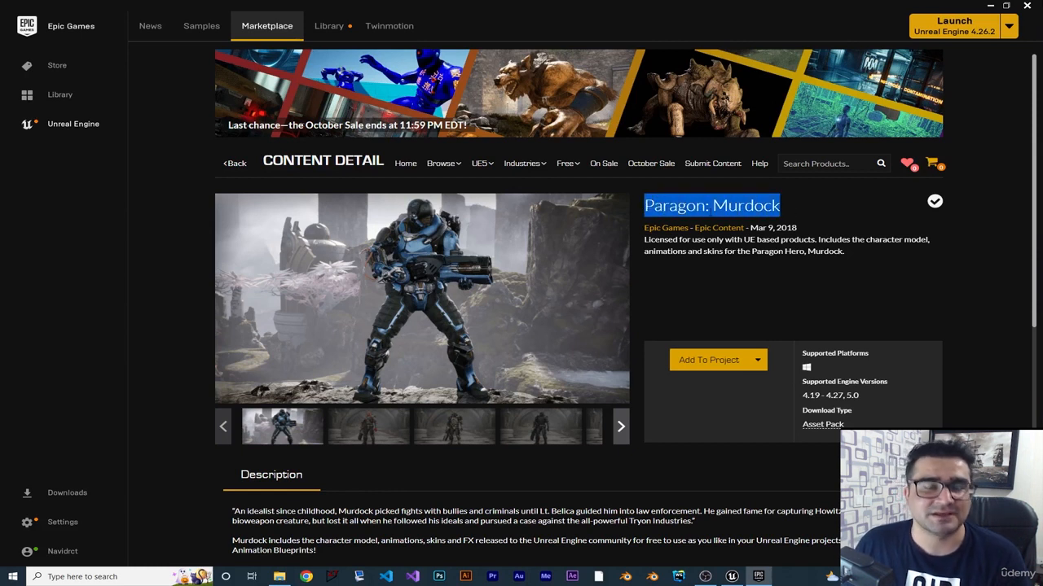
pyautogui.click(694, 361)
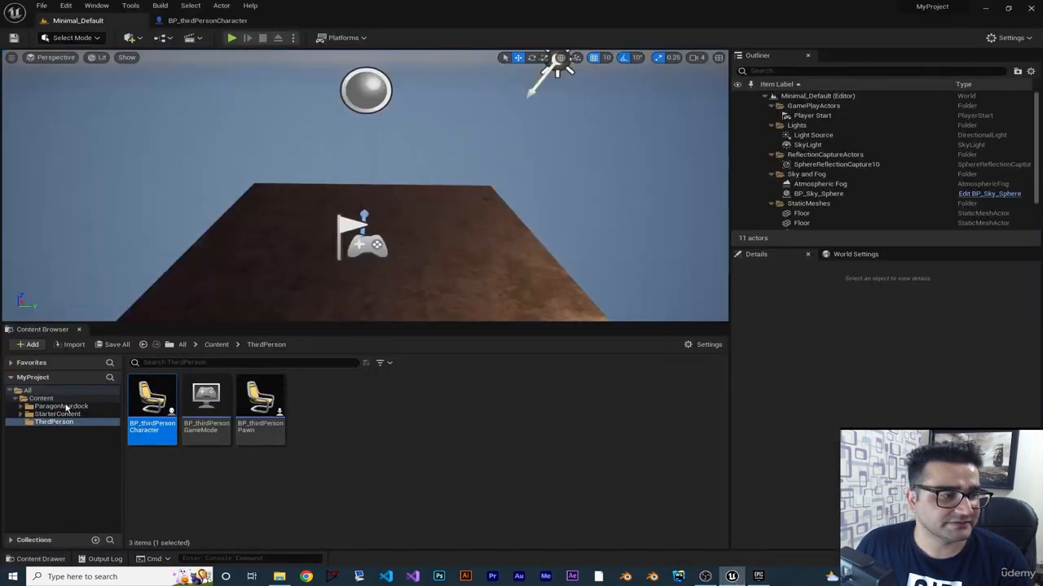
# - Browse the project's content to the Characters folder inside ParagonMurdock
pyautogui.click(61, 406)
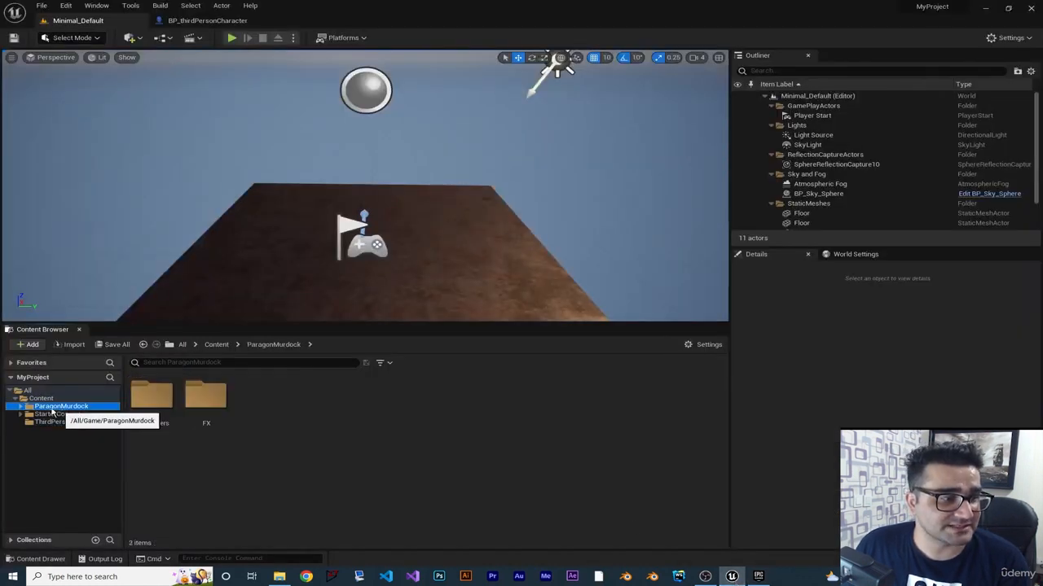
pyautogui.click(41, 399)
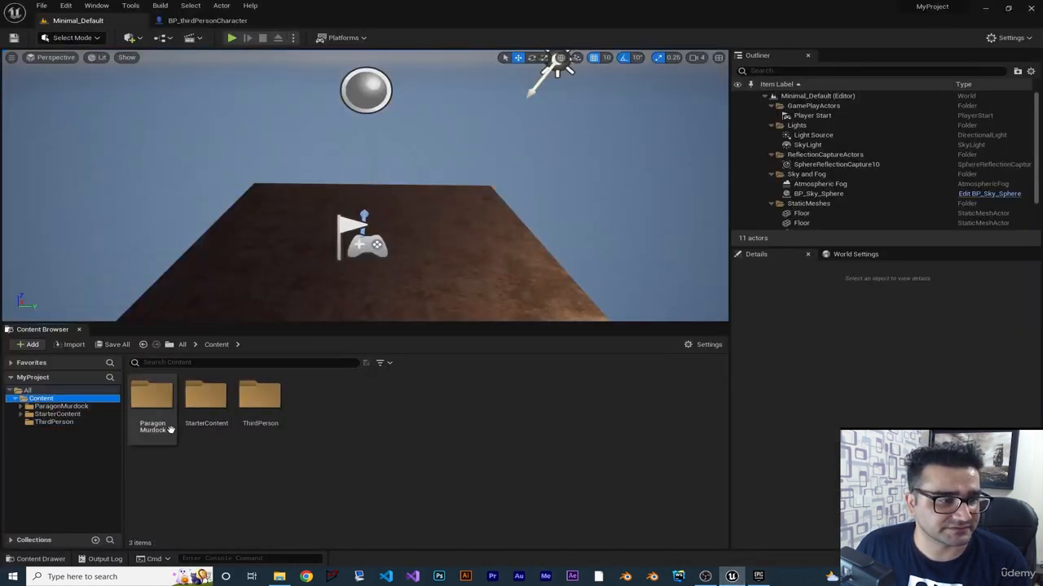
pyautogui.doubleClick(153, 399)
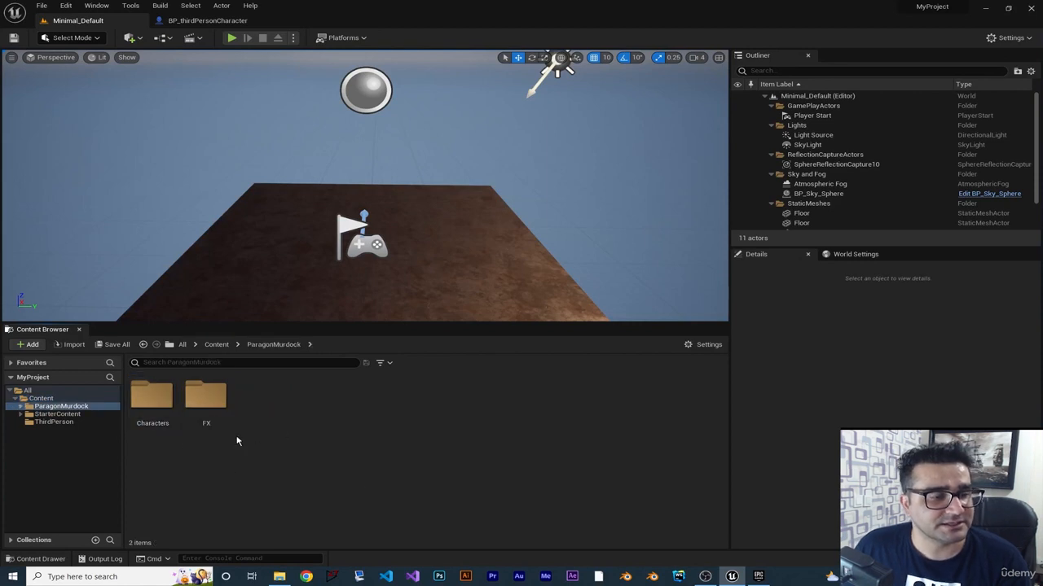
pyautogui.doubleClick(152, 399)
# - Switch to the Epic Games Launcher, review the Murdock pack's technical details on animations, FX, sound cues, skins and textures, and return to the editor
pyautogui.click(757, 575)
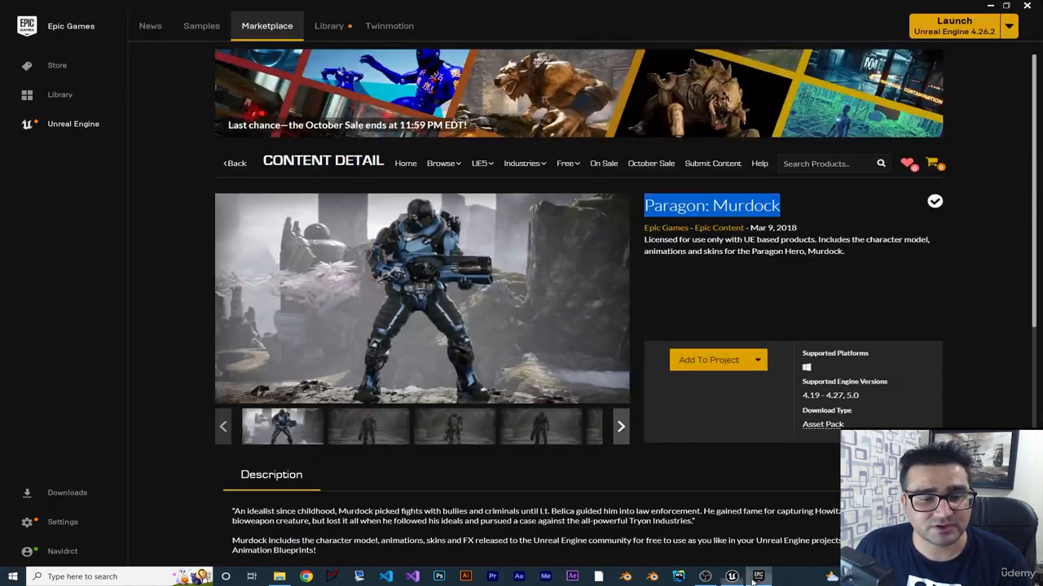
pyautogui.scroll(-5, 662, 293)
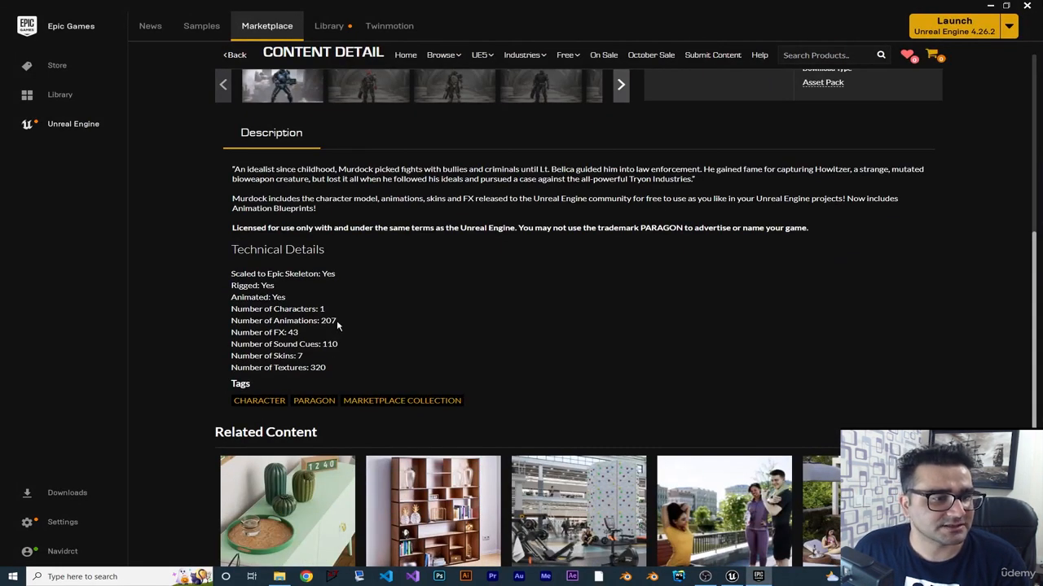
pyautogui.doubleClick(331, 321)
pyautogui.moveTo(302, 334); pyautogui.dragTo(295, 333)
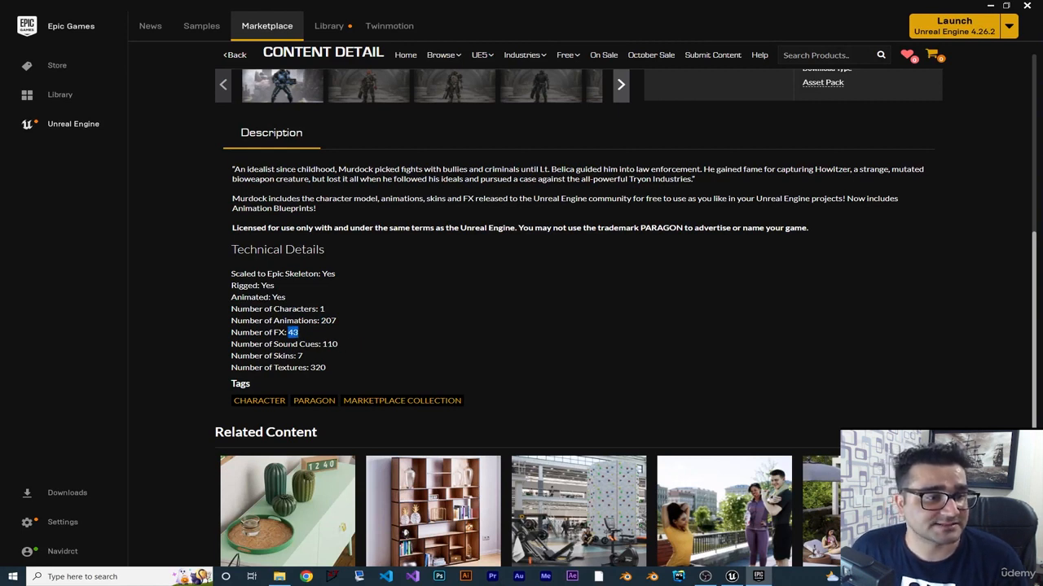
pyautogui.doubleClick(286, 343)
pyautogui.doubleClick(284, 356)
pyautogui.click(293, 367)
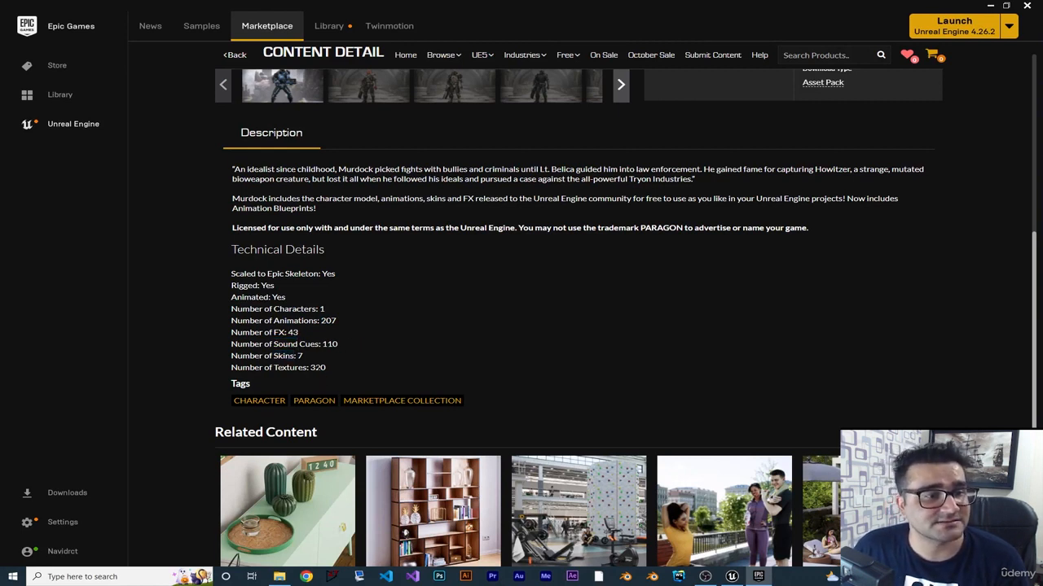
pyautogui.doubleClick(318, 368)
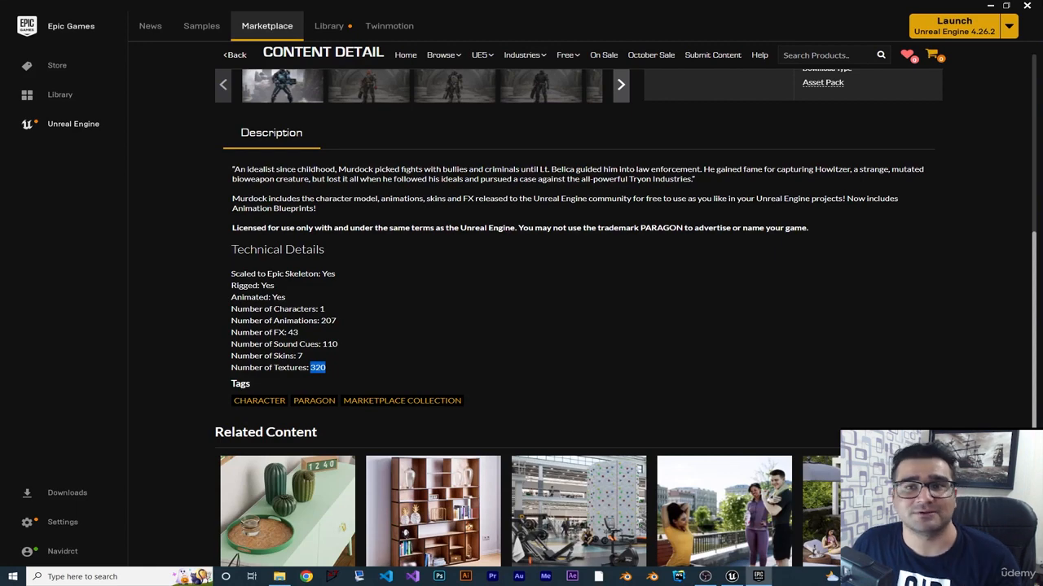
pyautogui.click(990, 7)
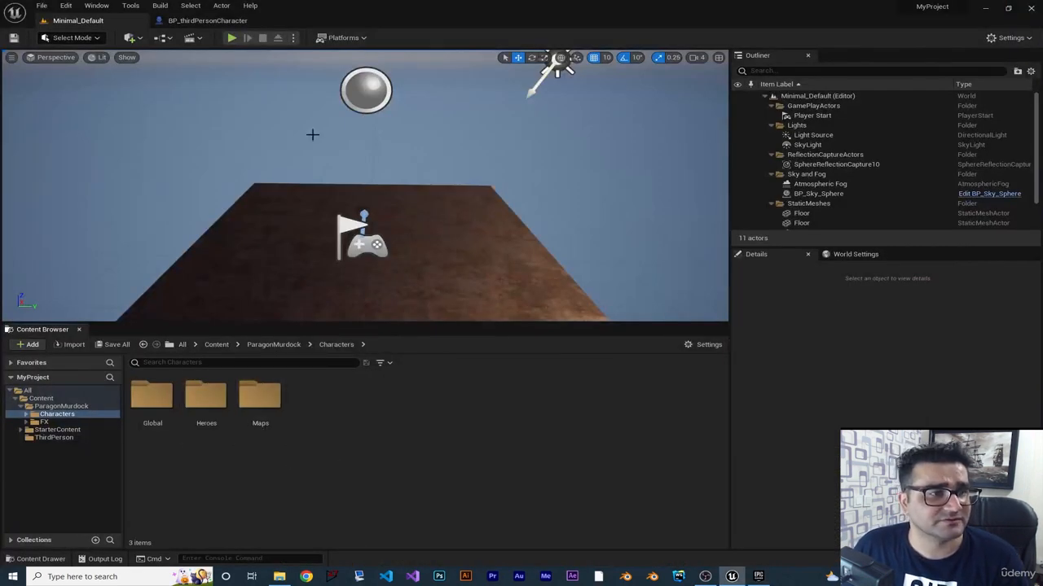
# - Delete the chair StaticMesh component from the BP_thirdPersonCharacter blueprint
pyautogui.click(210, 20)
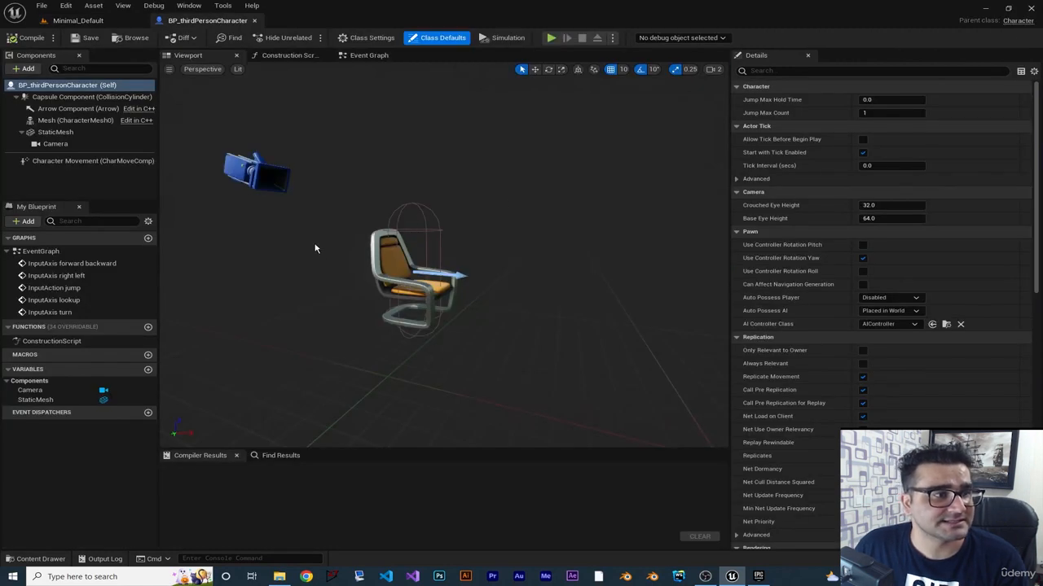
pyautogui.click(63, 135)
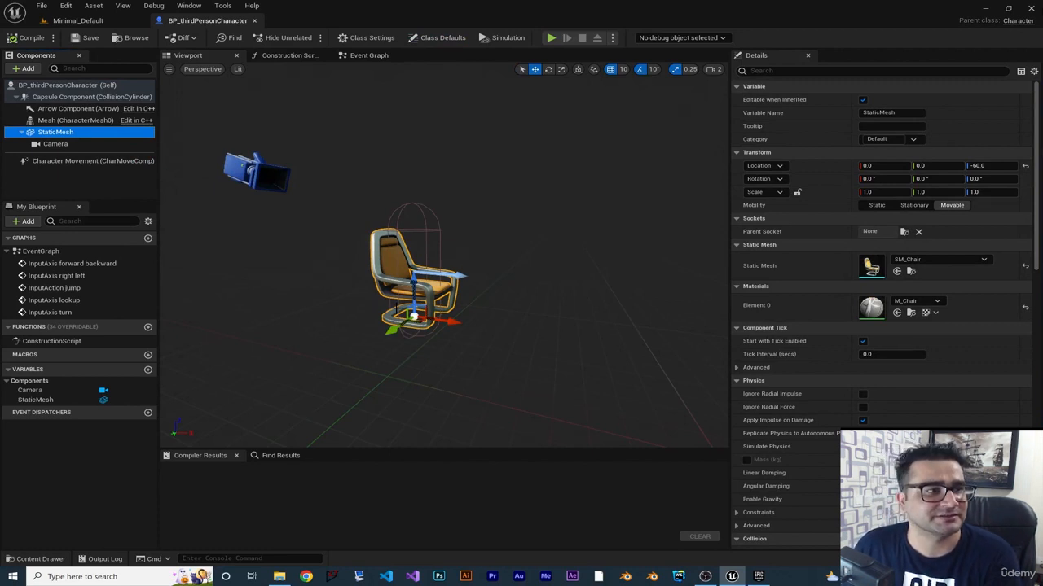
pyautogui.press('Delete')
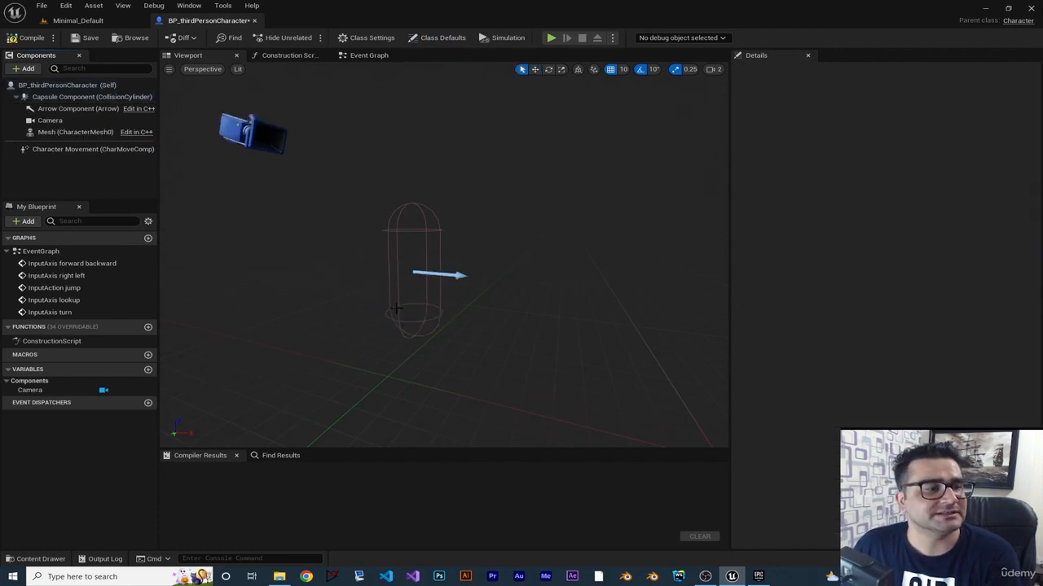
# - Assign the Murdock skeletal mesh to the character's inherited Mesh component
pyautogui.click(57, 135)
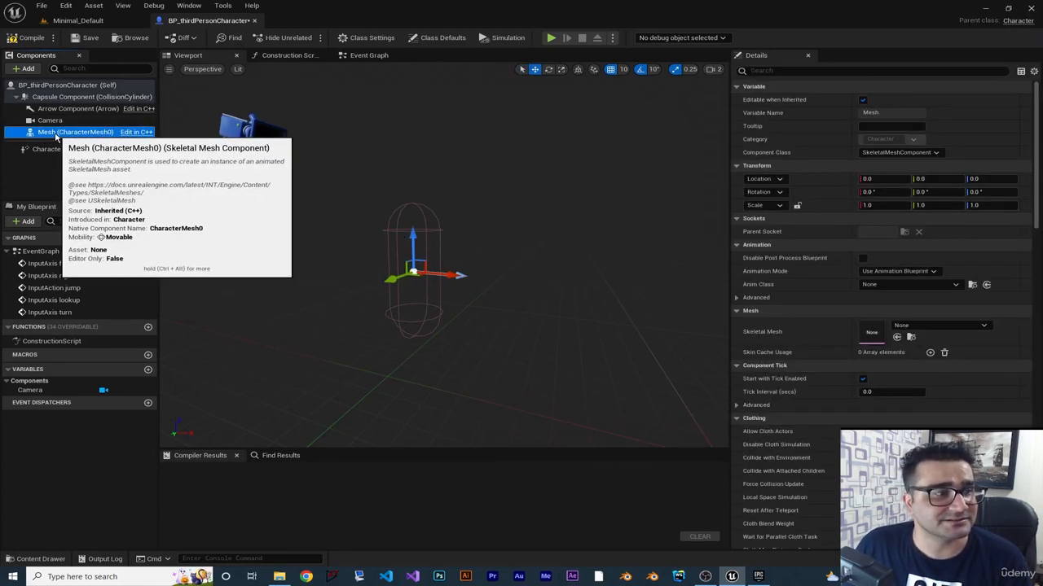
pyautogui.rightClick(56, 135)
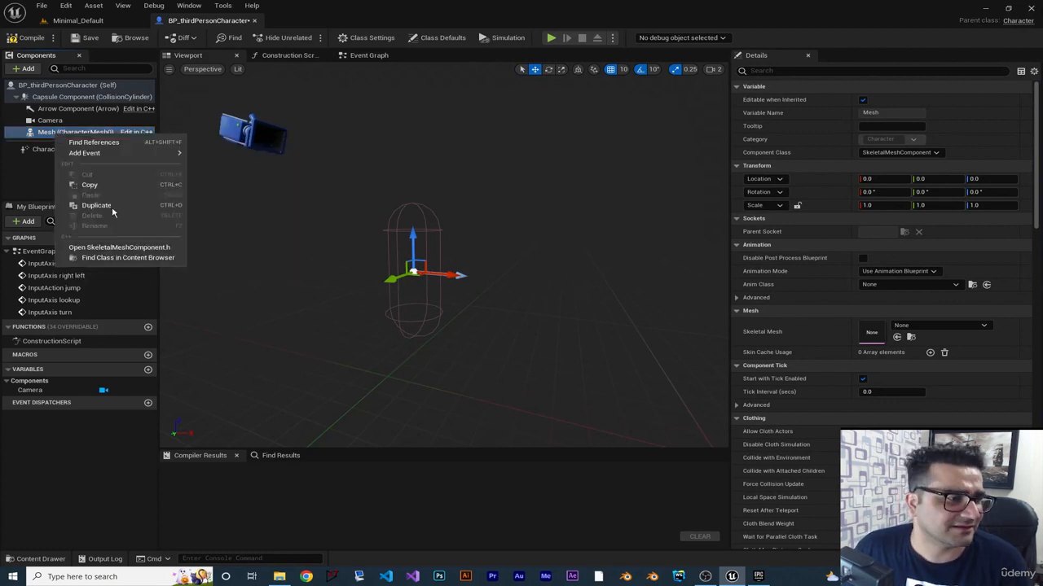
pyautogui.click(57, 135)
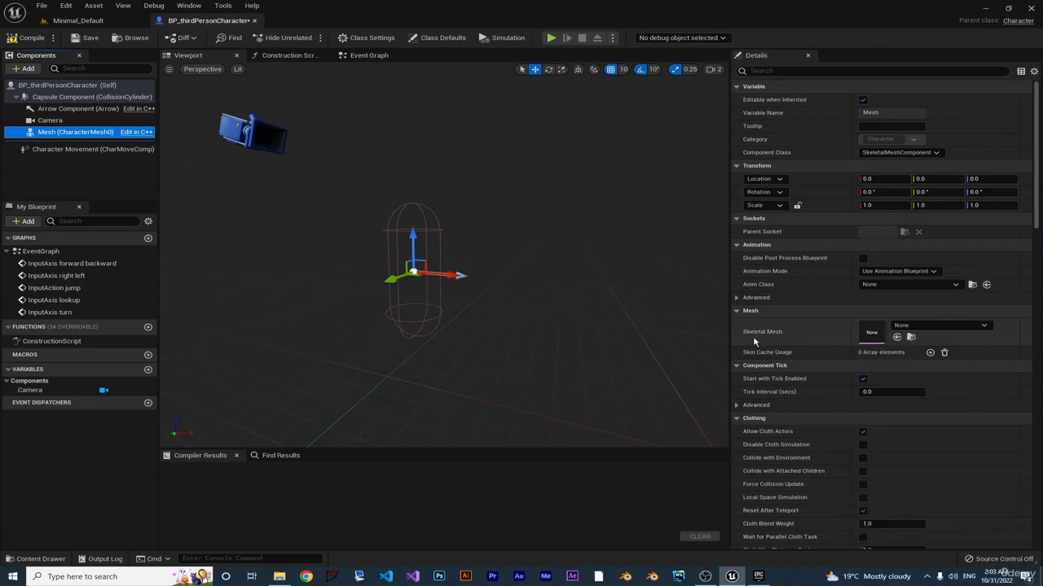
pyautogui.click(913, 327)
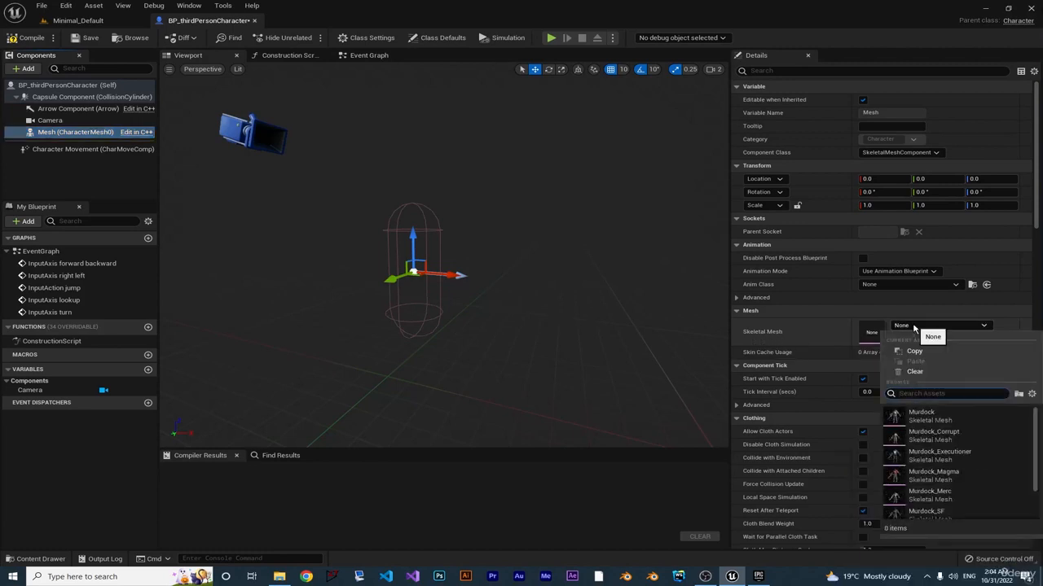
pyautogui.click(928, 419)
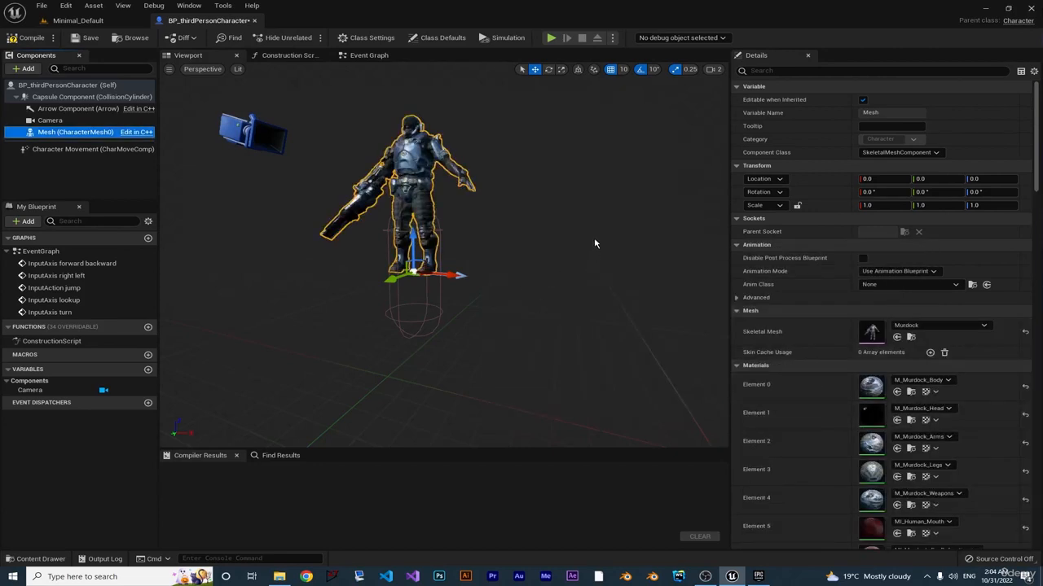
# - Lower the Murdock mesh to a Z location of -80 so that it fits inside the capsule
pyautogui.moveTo(472, 260)
pyautogui.mouseDown(button='right')
pyautogui.moveTo(499, 259)
pyautogui.moveTo(465, 243)
pyautogui.moveTo(454, 267)
pyautogui.moveTo(463, 258)
pyautogui.mouseUp(button='right')
pyautogui.press('w')
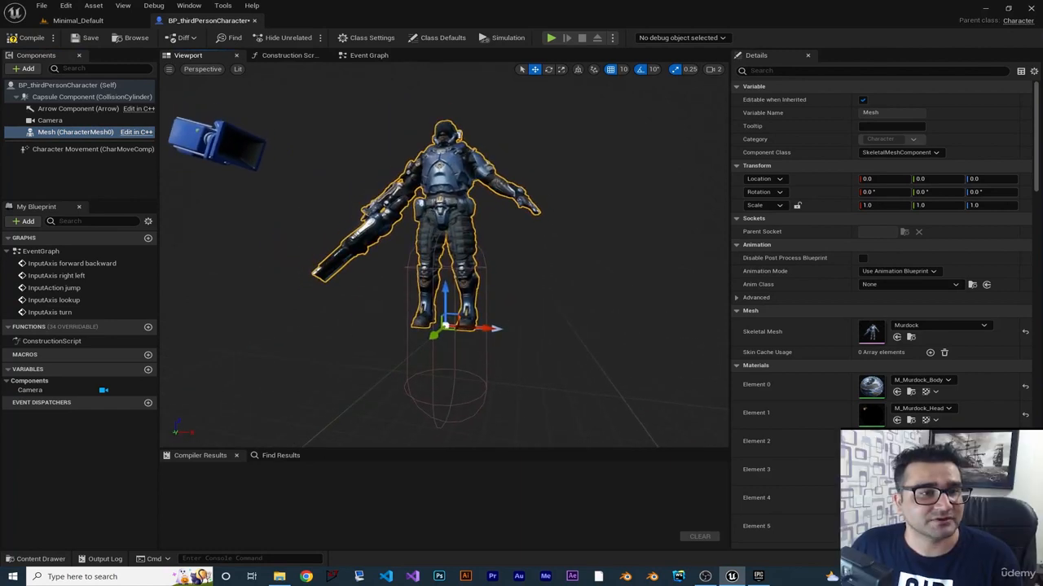
pyautogui.moveTo(447, 289); pyautogui.dragTo(456, 180)
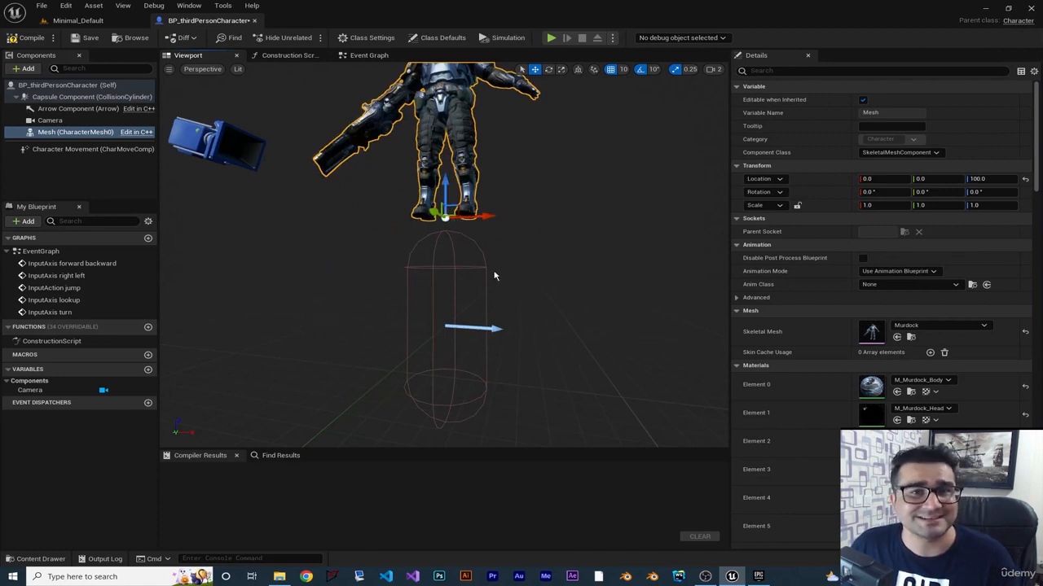
pyautogui.moveTo(445, 195); pyautogui.dragTo(460, 377)
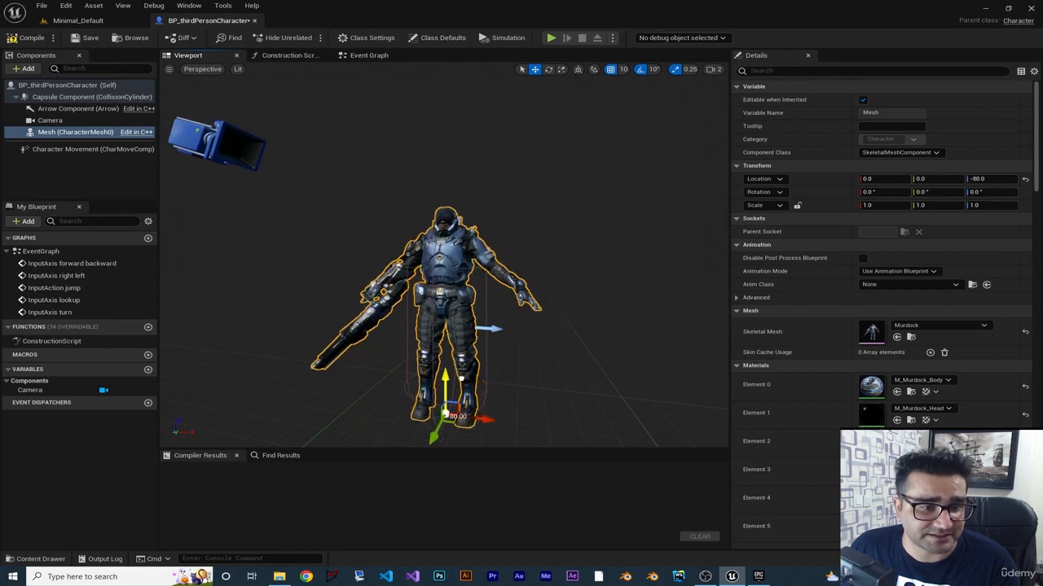
pyautogui.moveTo(628, 362); pyautogui.dragTo(612, 397, button='right')
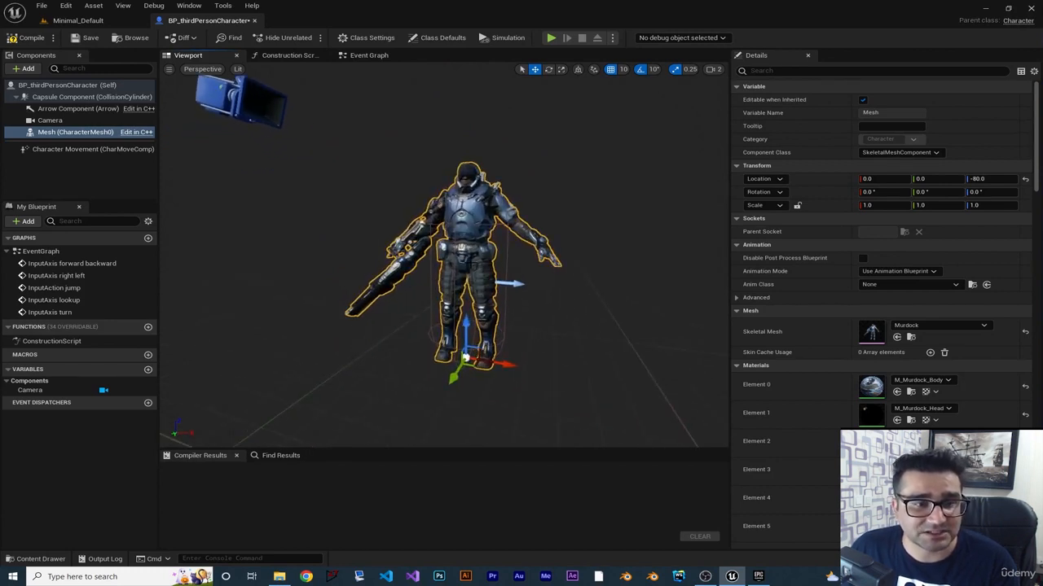
pyautogui.moveTo(518, 310); pyautogui.dragTo(526, 308, button='right')
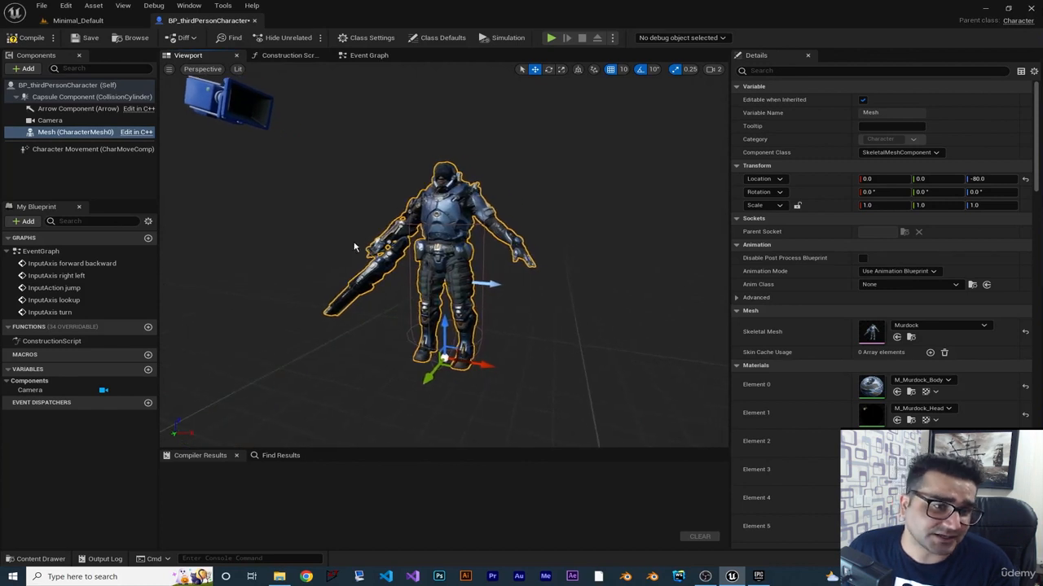
# - Rotate the Murdock mesh to about -90° around Z so that it faces along the forward arrow
pyautogui.click(492, 285)
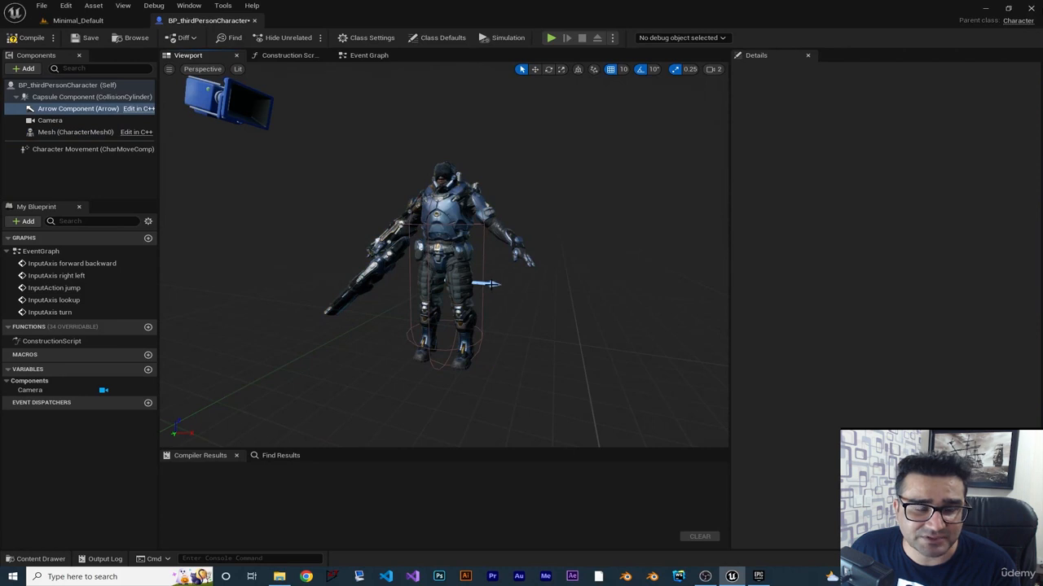
pyautogui.click(451, 215)
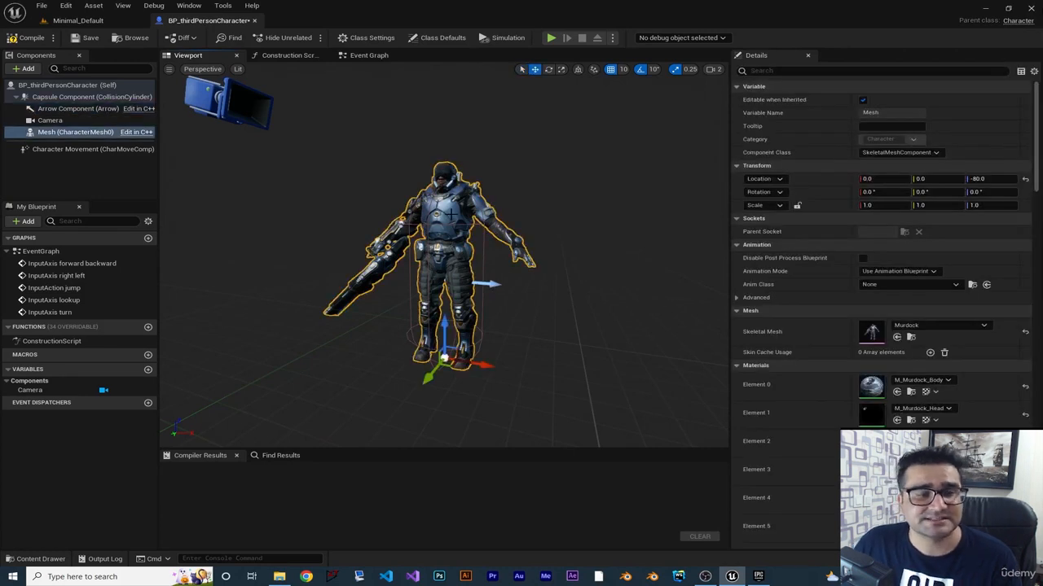
pyautogui.press('e')
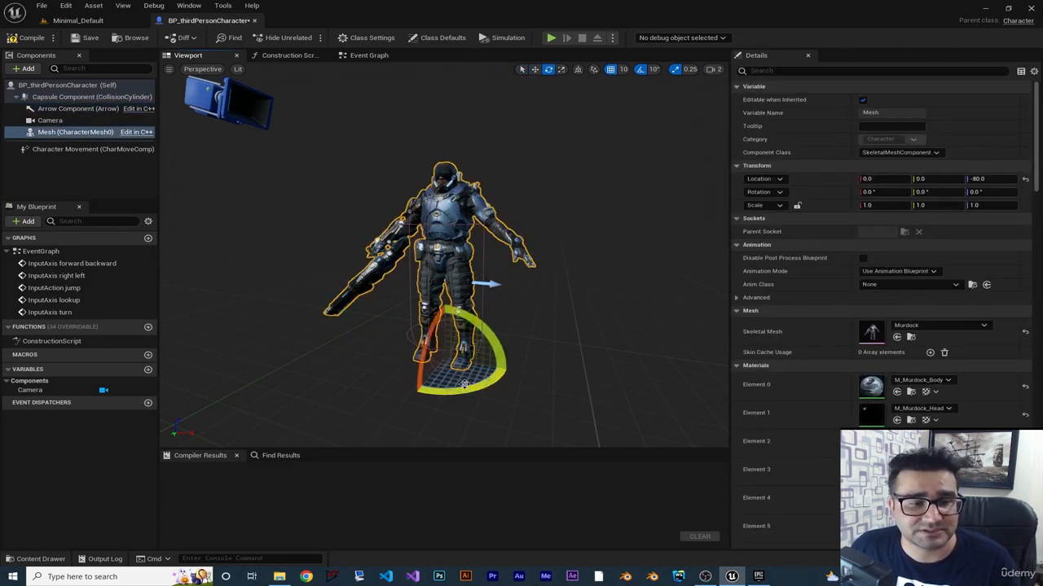
pyautogui.moveTo(495, 383); pyautogui.dragTo(462, 342)
pyautogui.moveTo(533, 287); pyautogui.dragTo(632, 310, button='right')
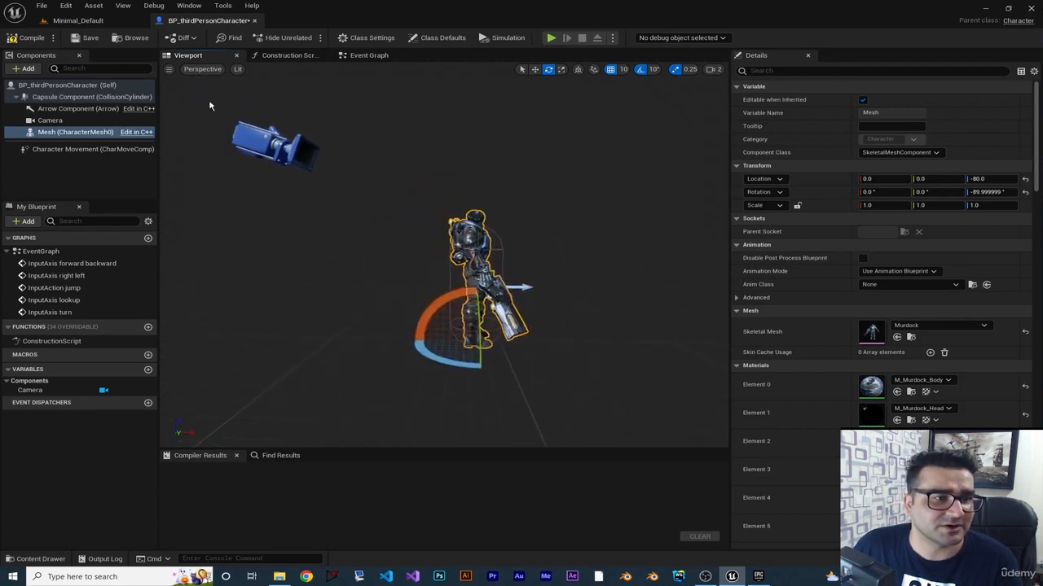
# - Switch the transform gizmo to world space and move the camera back along X to about -300
pyautogui.click(283, 151)
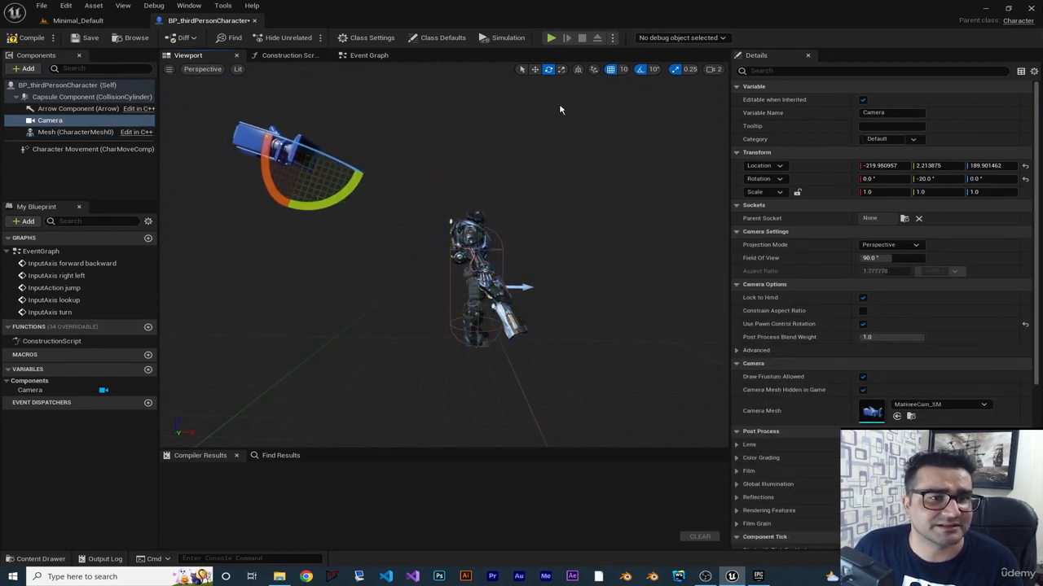
pyautogui.click(578, 70)
pyautogui.press('w')
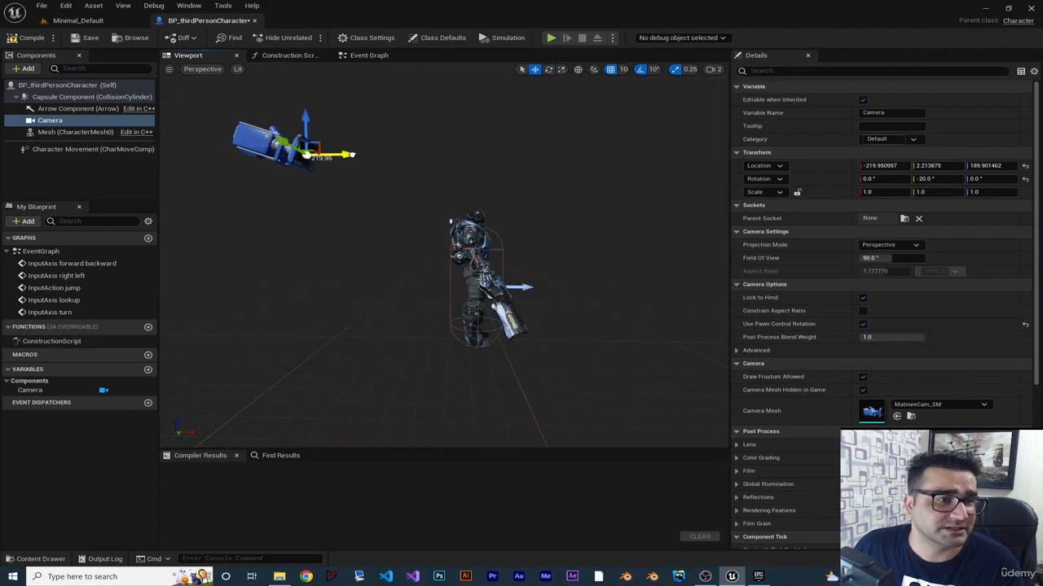
pyautogui.moveTo(346, 155); pyautogui.dragTo(300, 154)
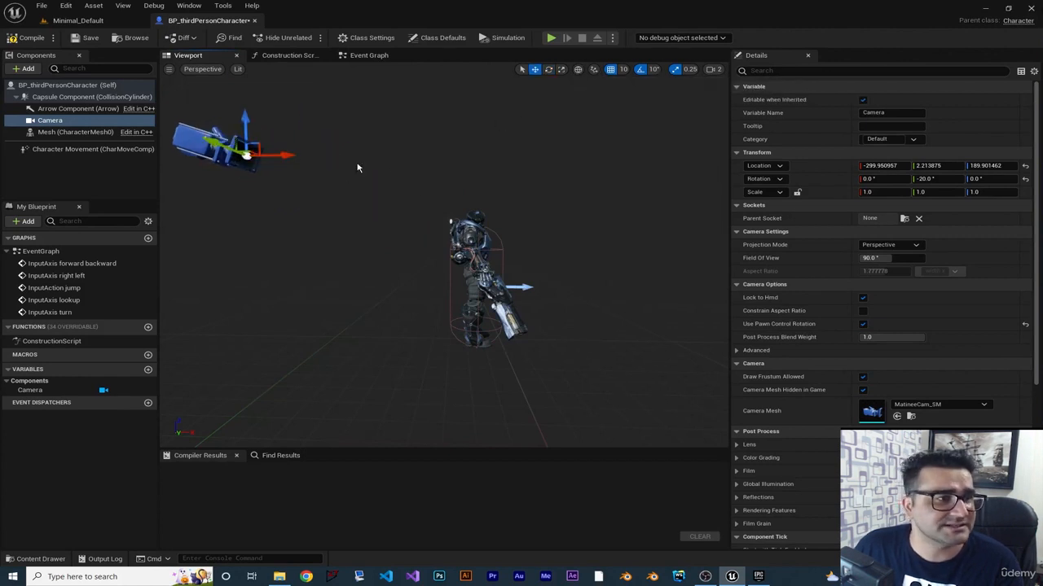
pyautogui.moveTo(346, 187)
pyautogui.mouseDown(button='right')
pyautogui.moveTo(176, 189)
pyautogui.moveTo(328, 188)
pyautogui.mouseUp(button='right')
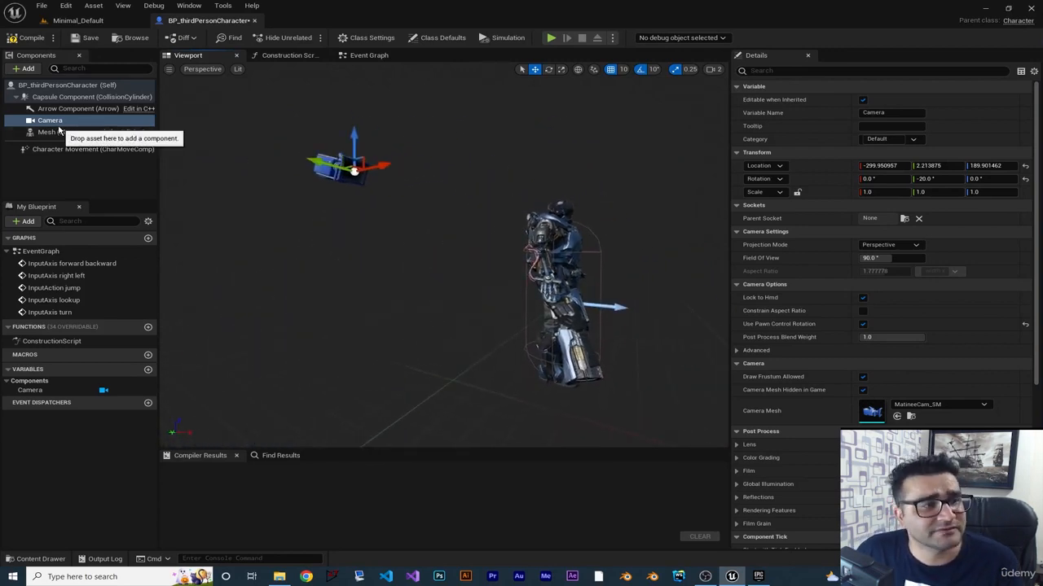
# - Attach the Camera to the Mesh component as its child and compile the blueprint
pyautogui.moveTo(45, 124); pyautogui.dragTo(49, 133)
pyautogui.click(31, 39)
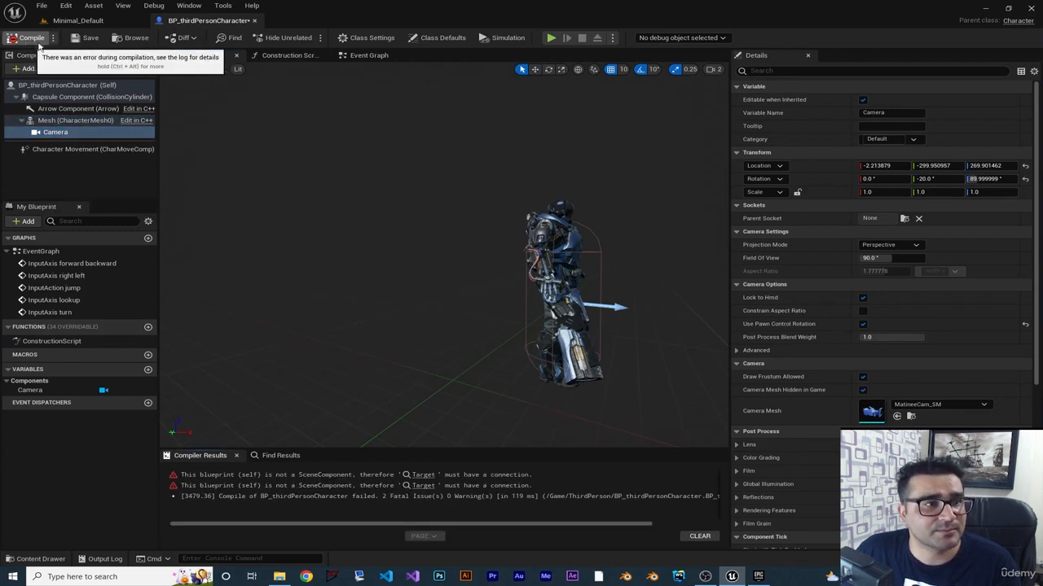
# - In the Event Graph, connect a Capsule Component reference to the Target of Get Forward Vector in the Forward backward nodes
pyautogui.click(369, 56)
pyautogui.moveTo(495, 316); pyautogui.dragTo(490, 313, button='right')
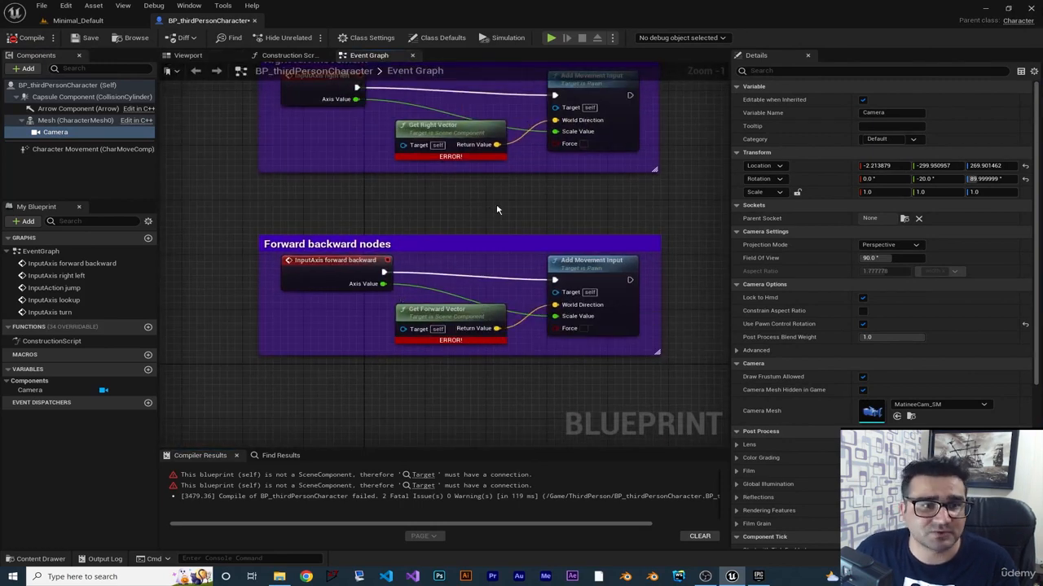
pyautogui.scroll(1, 452, 358)
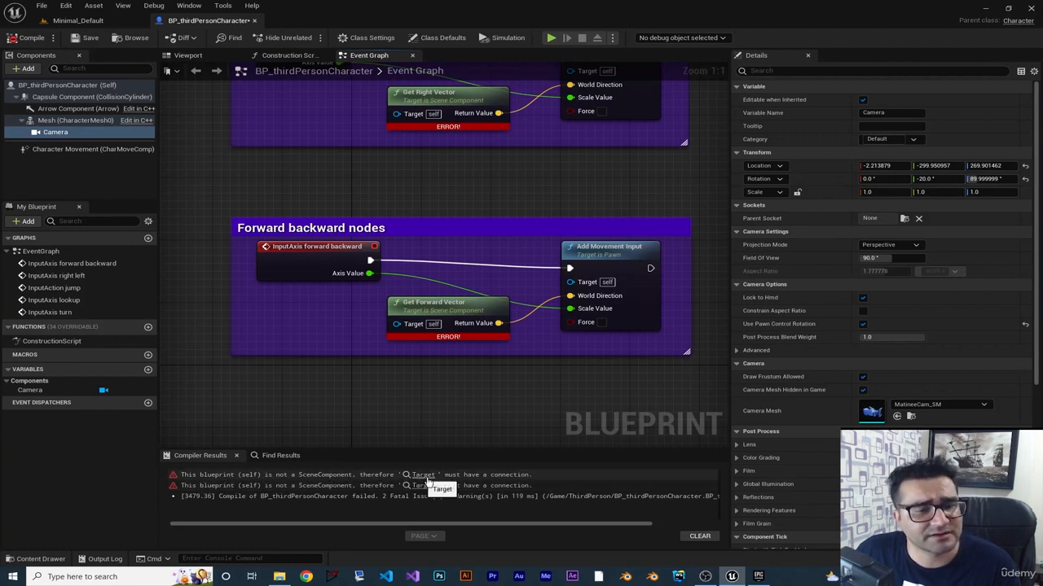
pyautogui.moveTo(395, 338); pyautogui.dragTo(439, 341, button='right')
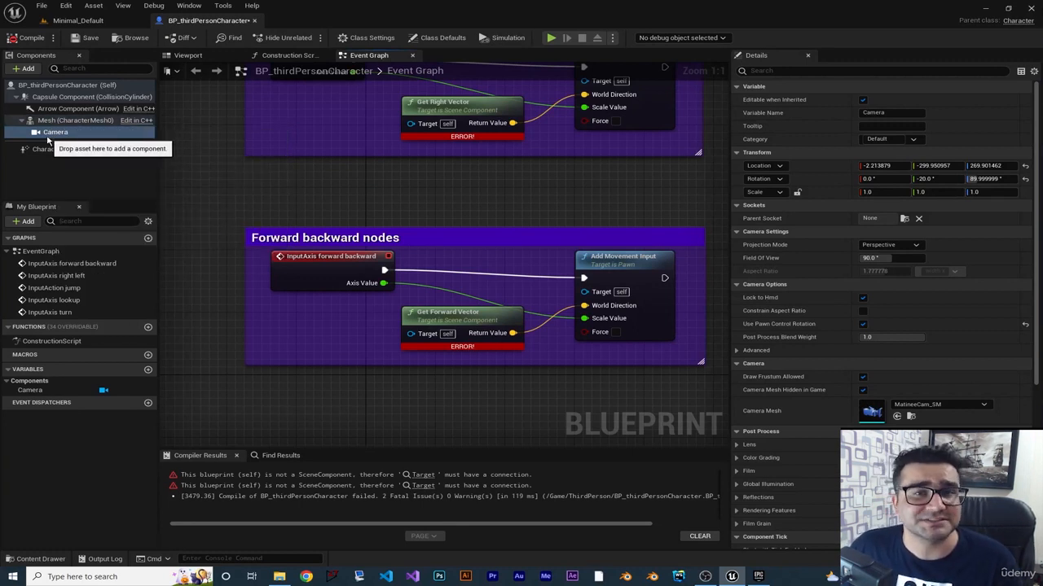
pyautogui.moveTo(50, 99); pyautogui.dragTo(411, 333)
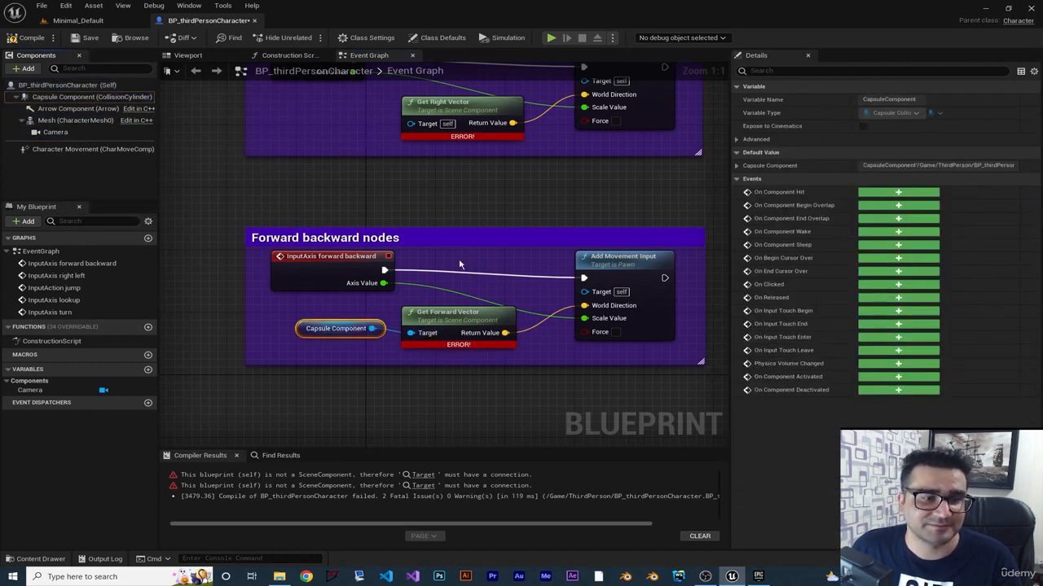
# - Connect a Capsule Component reference to the Target of Get Right Vector in the Right left movement group and compile the blueprint
pyautogui.moveTo(474, 204); pyautogui.dragTo(477, 342, button='right')
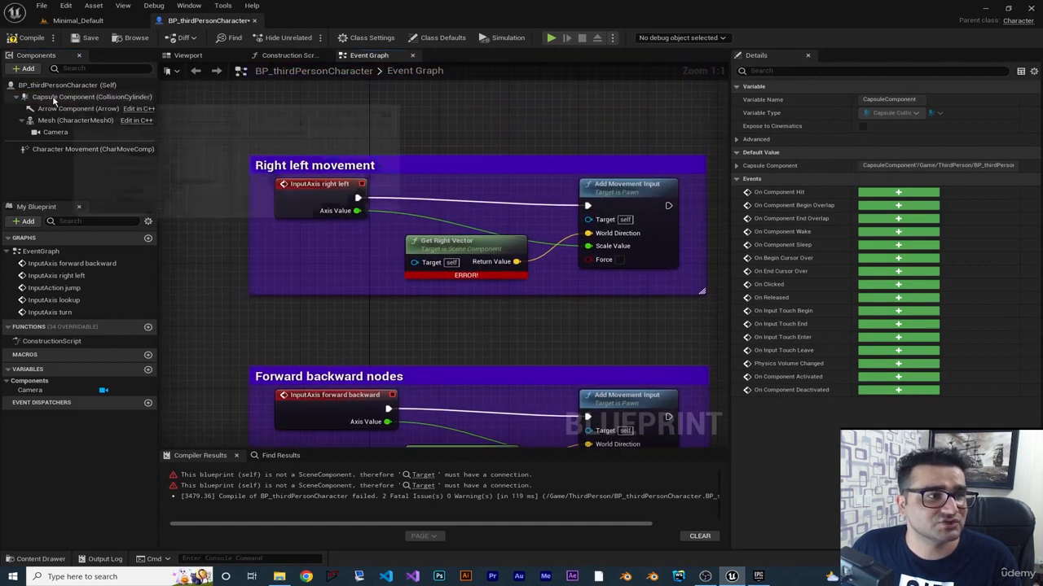
pyautogui.moveTo(57, 97); pyautogui.dragTo(417, 266)
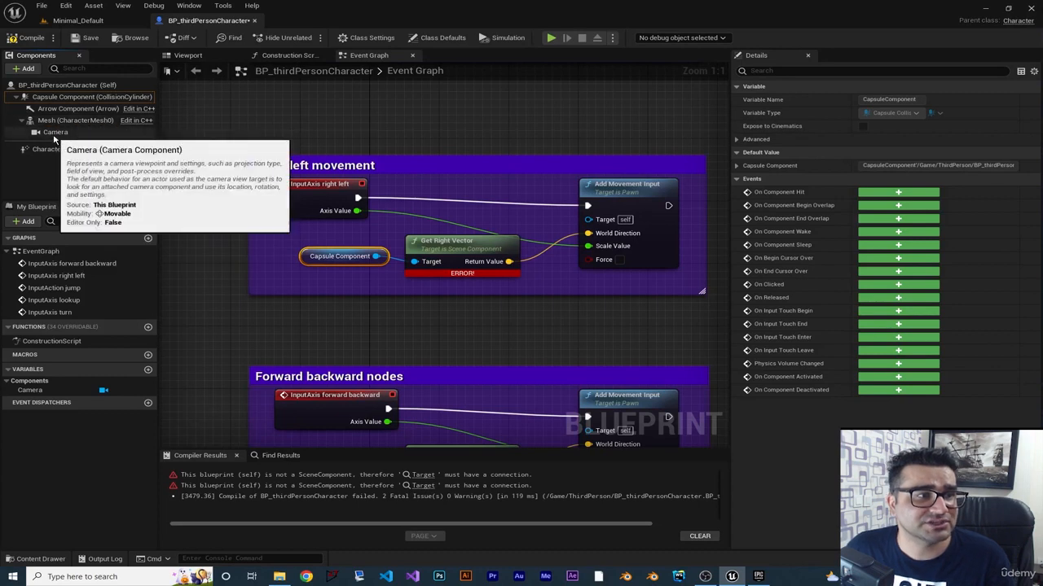
pyautogui.moveTo(460, 116); pyautogui.dragTo(463, 293, button='right')
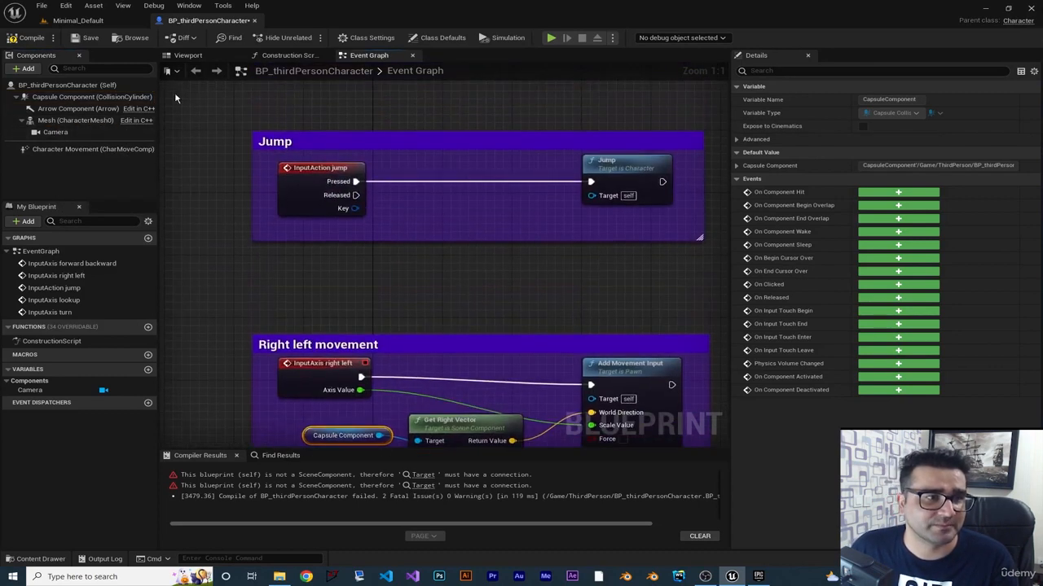
pyautogui.click(20, 38)
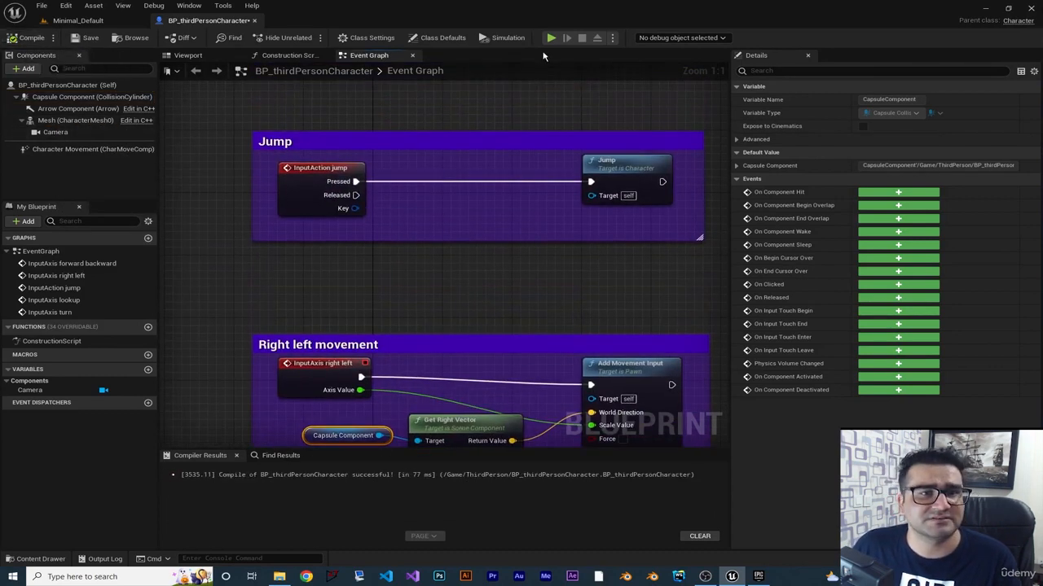
# - Play-test the level in the preview and walk the Murdock character forward to check movement and camera
pyautogui.click(551, 38)
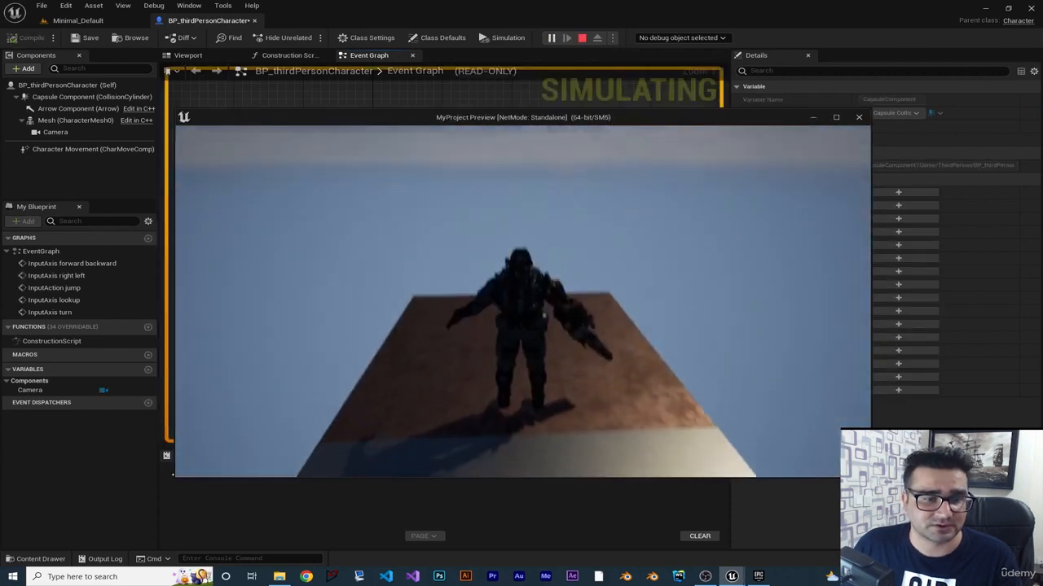
pyautogui.press('w')
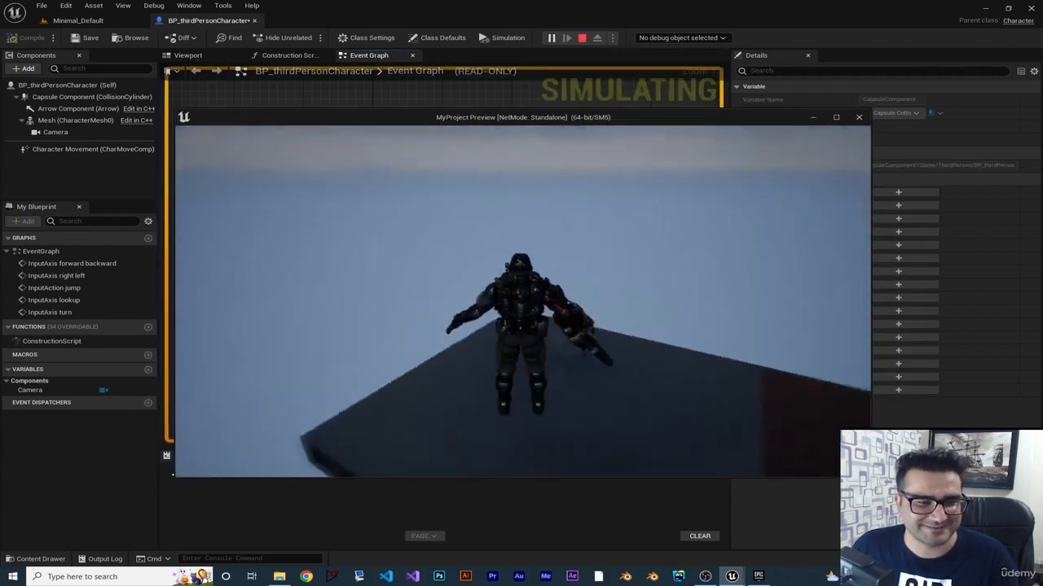
pyautogui.press('w')
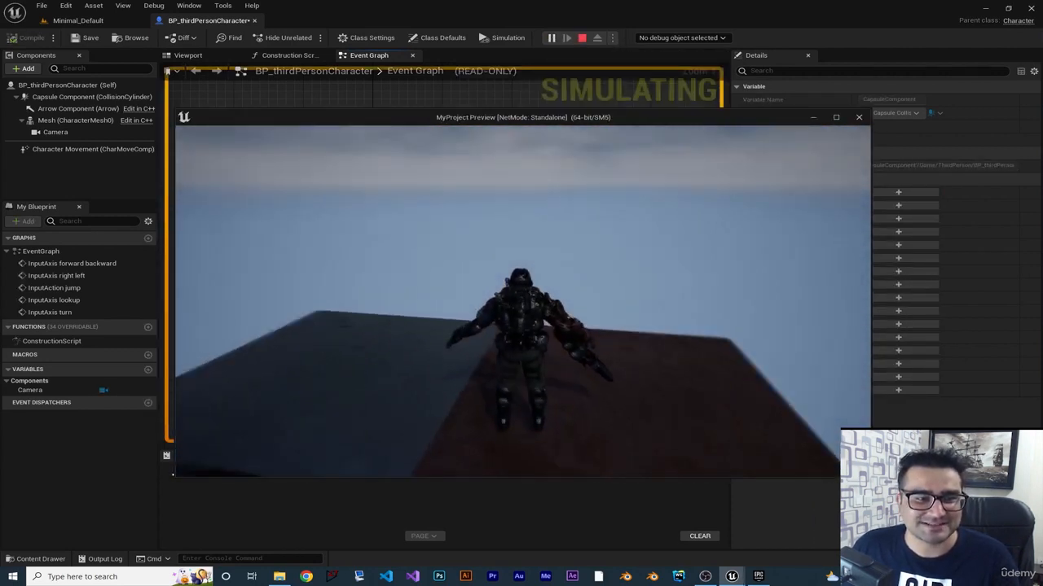